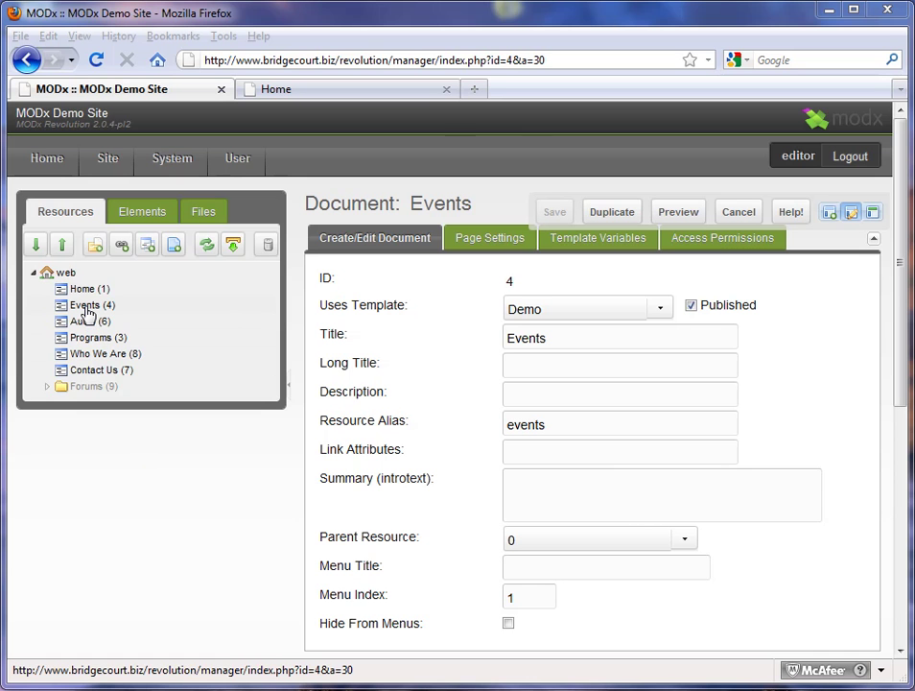
# Step: Show the Events resource's Page Settings, listing Rich Text, Searchable and Content Type HTML
pyautogui.rightClick(87, 312)
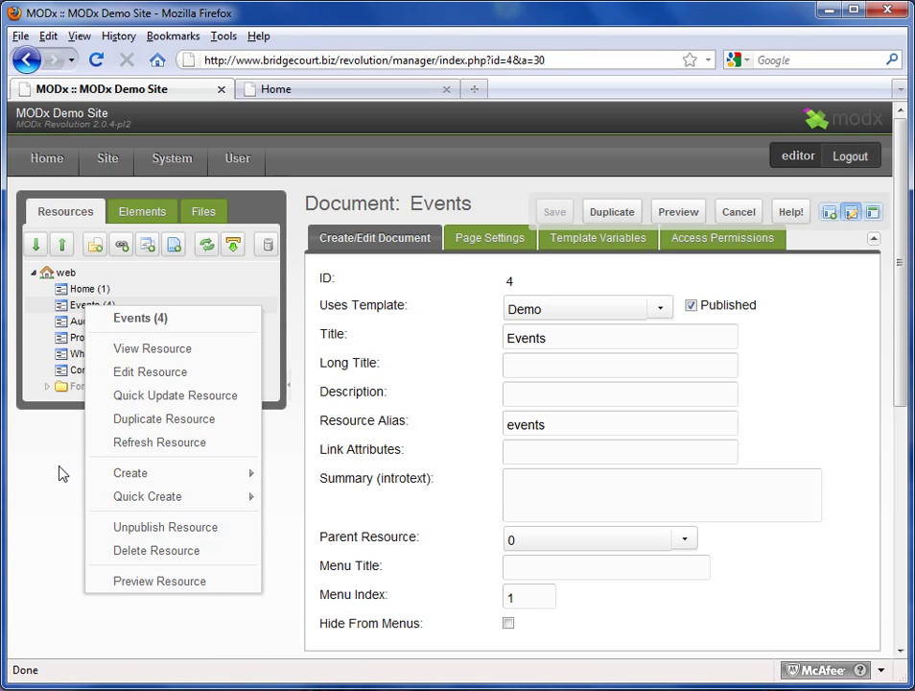
pyautogui.click(57, 531)
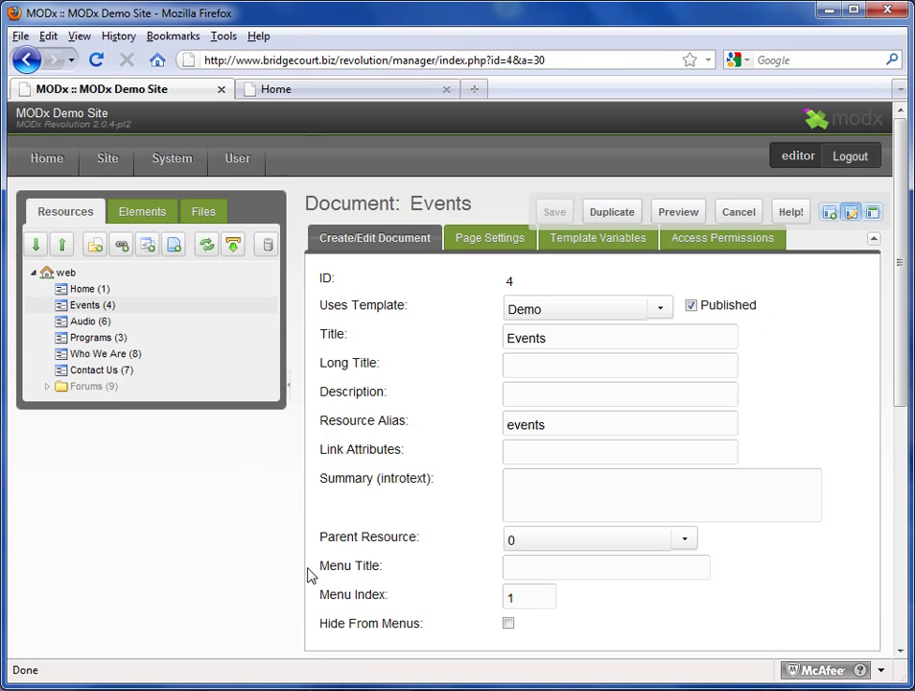
pyautogui.moveTo(902, 341); pyautogui.dragTo(887, 570)
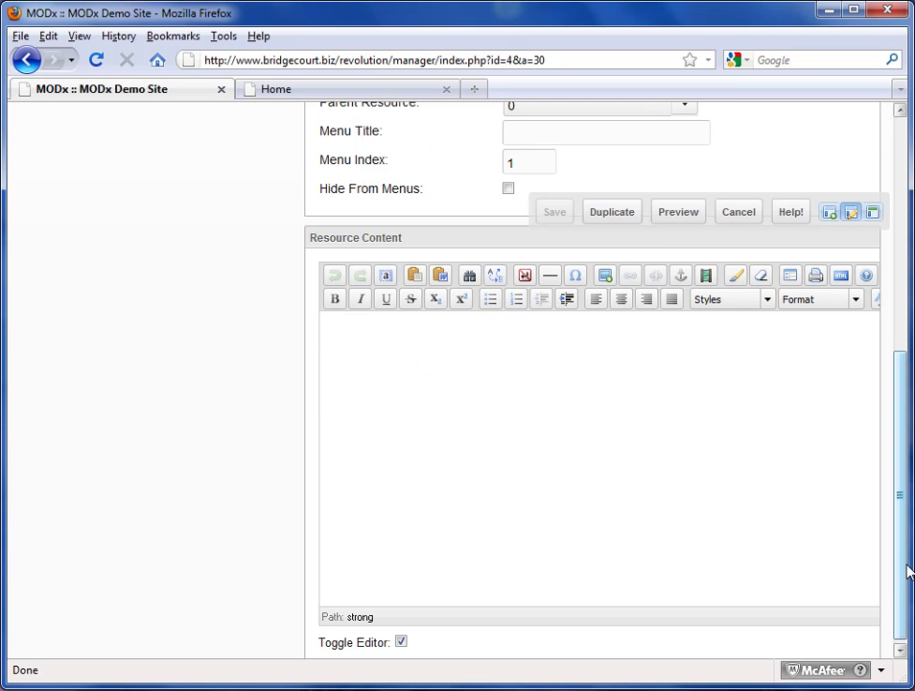
pyautogui.moveTo(907, 572); pyautogui.dragTo(866, 356)
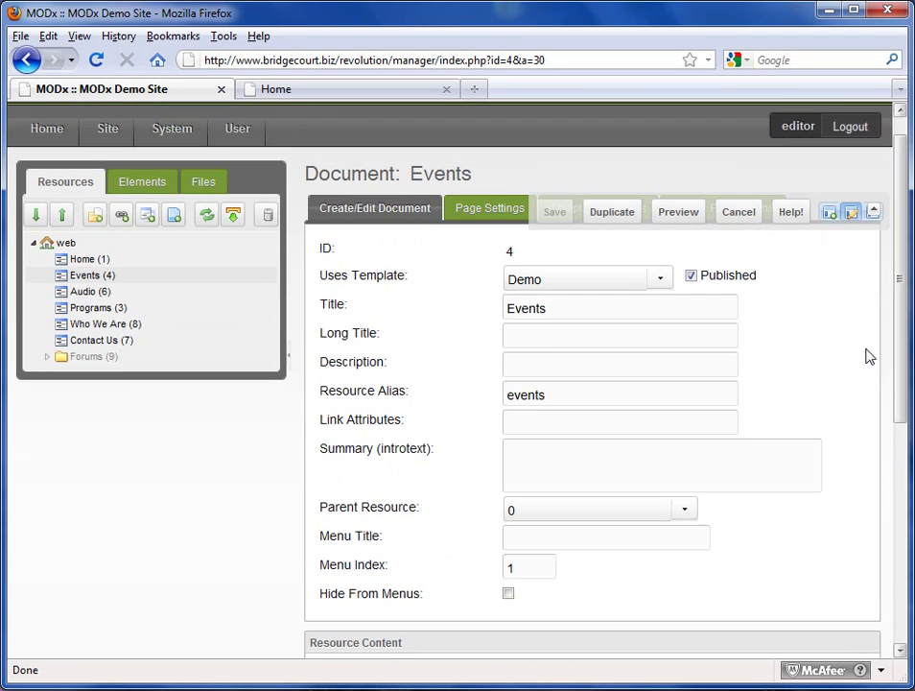
pyautogui.moveTo(307, 579)
pyautogui.moveTo(899, 370)
pyautogui.mouseDown()
pyautogui.moveTo(905, 398)
pyautogui.moveTo(897, 351)
pyautogui.mouseUp()
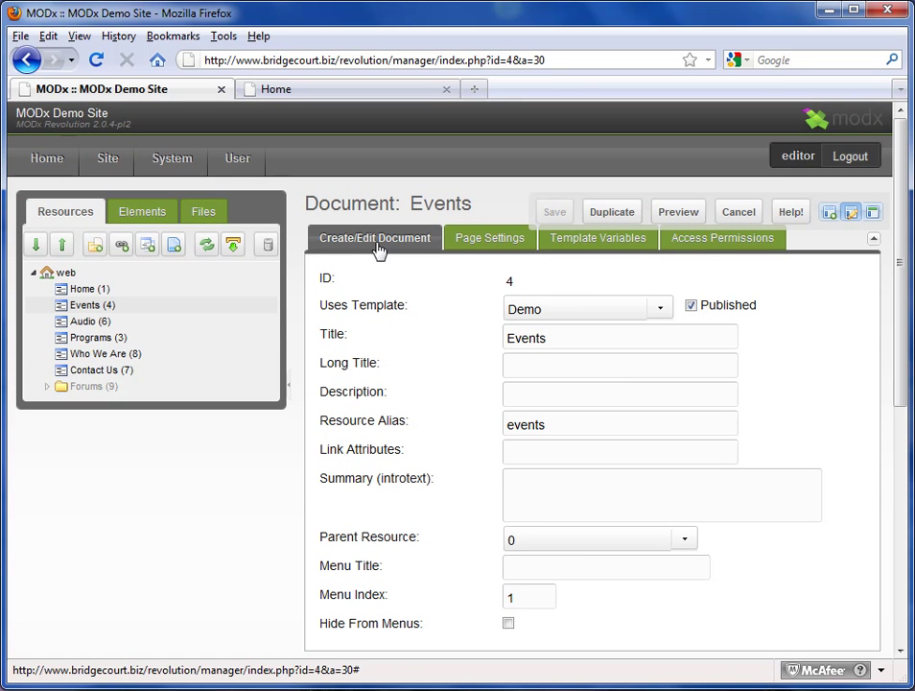
pyautogui.click(487, 245)
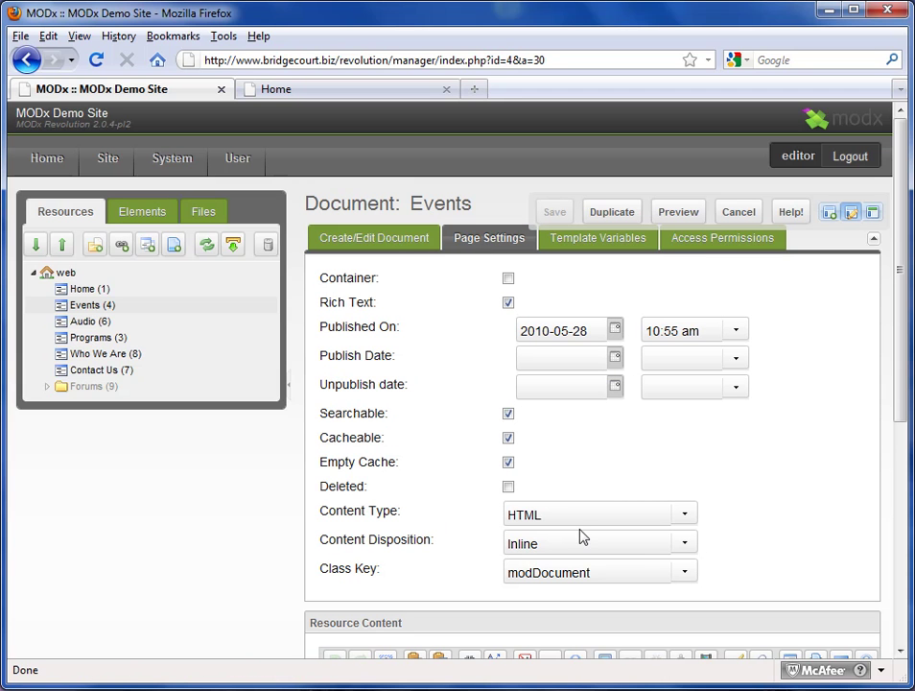
# Step: Check the Events Template Variables and Access Permissions, then return to the main document fields
pyautogui.click(571, 240)
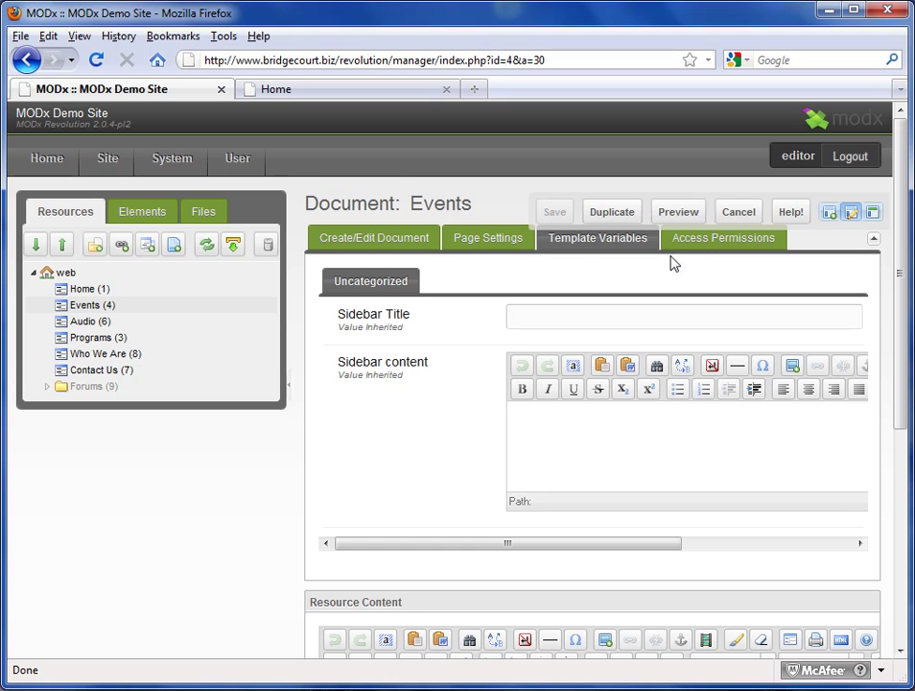
pyautogui.click(699, 251)
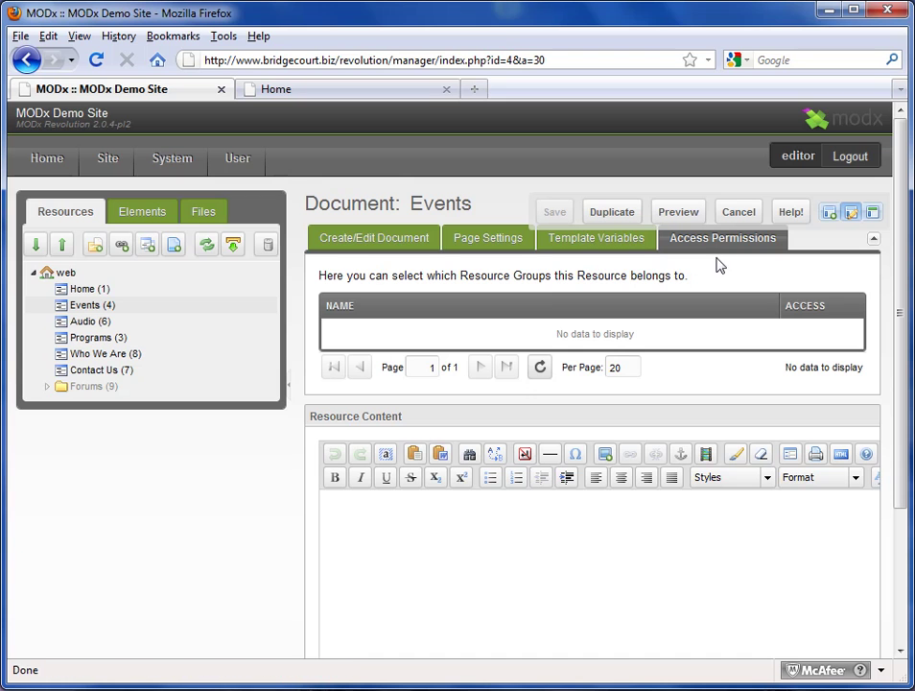
pyautogui.click(342, 246)
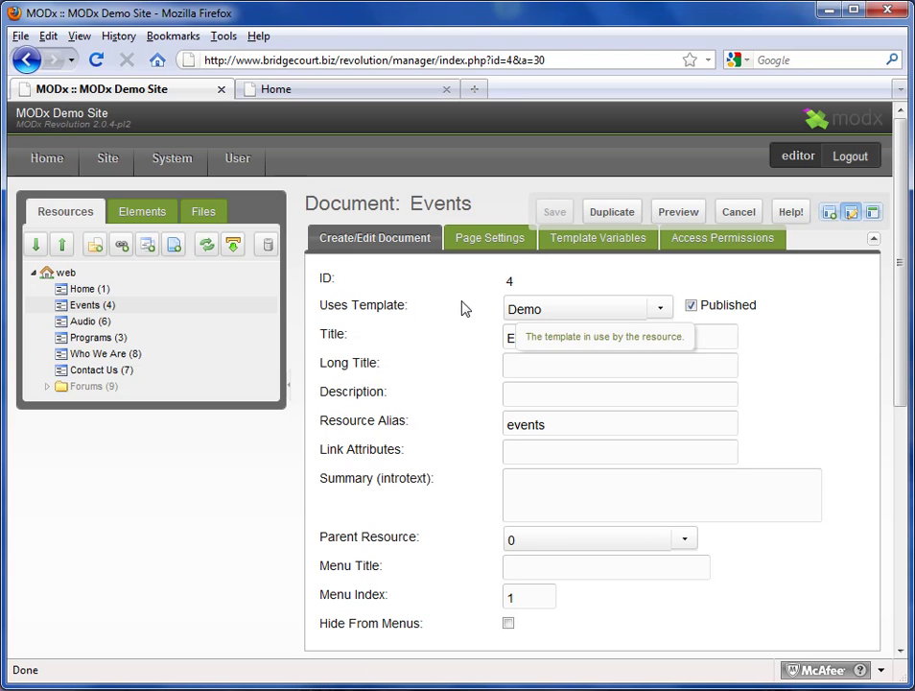
# Step: Bring up the live MODx Demo Site home page showing 'Welcome to the Demo website'
pyautogui.click(316, 90)
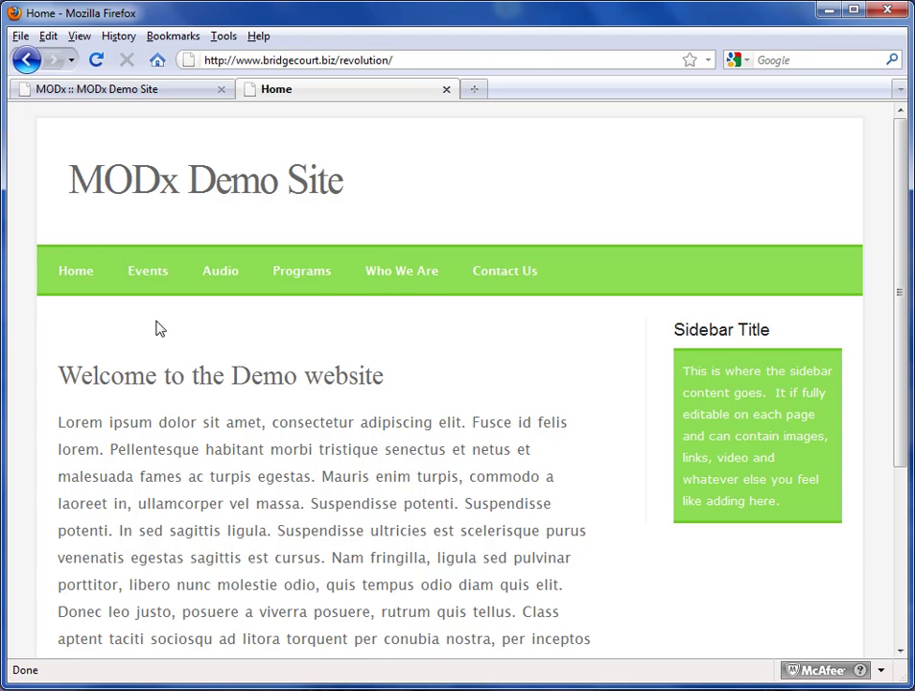
# Step: Back in the Events editor, keep the Demo template and leave the Events title unchanged
pyautogui.click(124, 91)
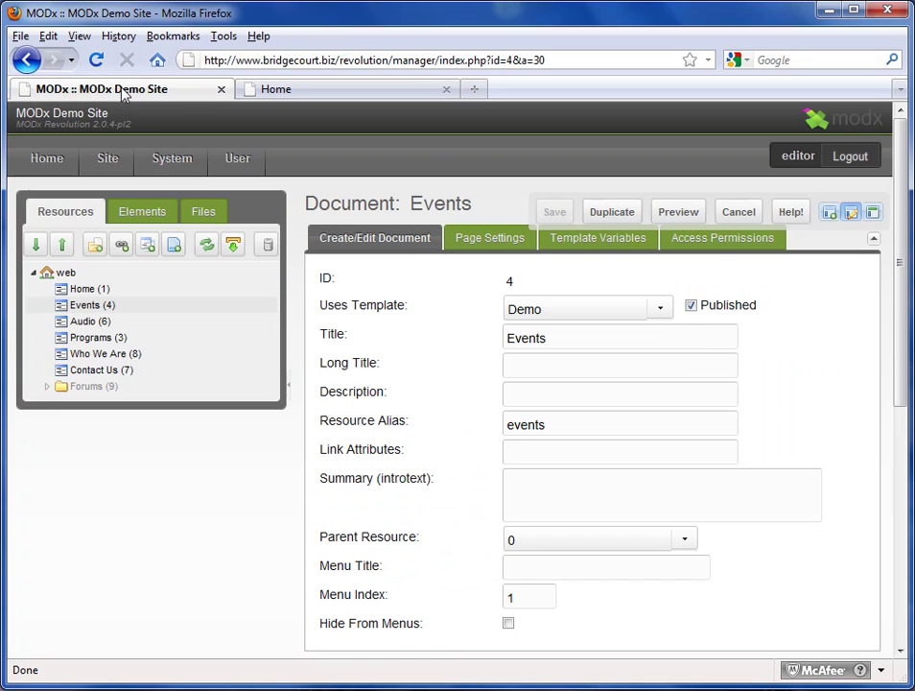
pyautogui.click(661, 311)
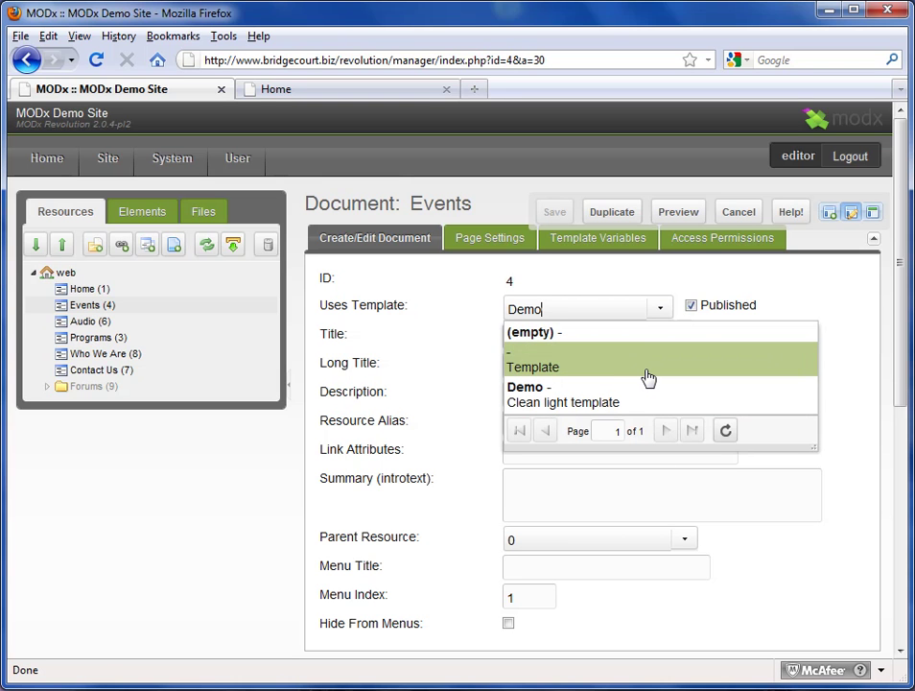
pyautogui.click(458, 303)
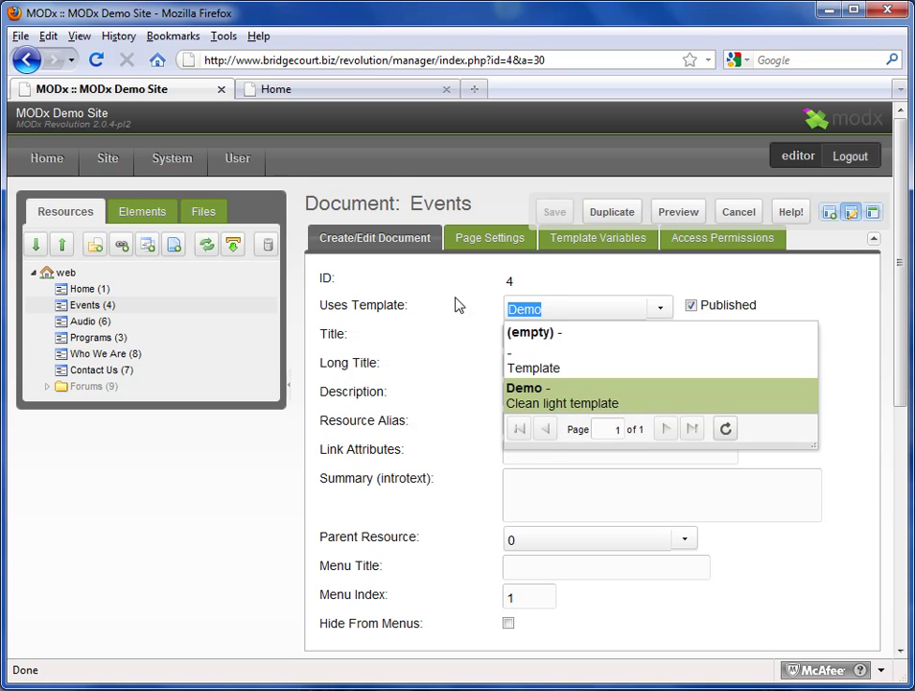
pyautogui.click(377, 340)
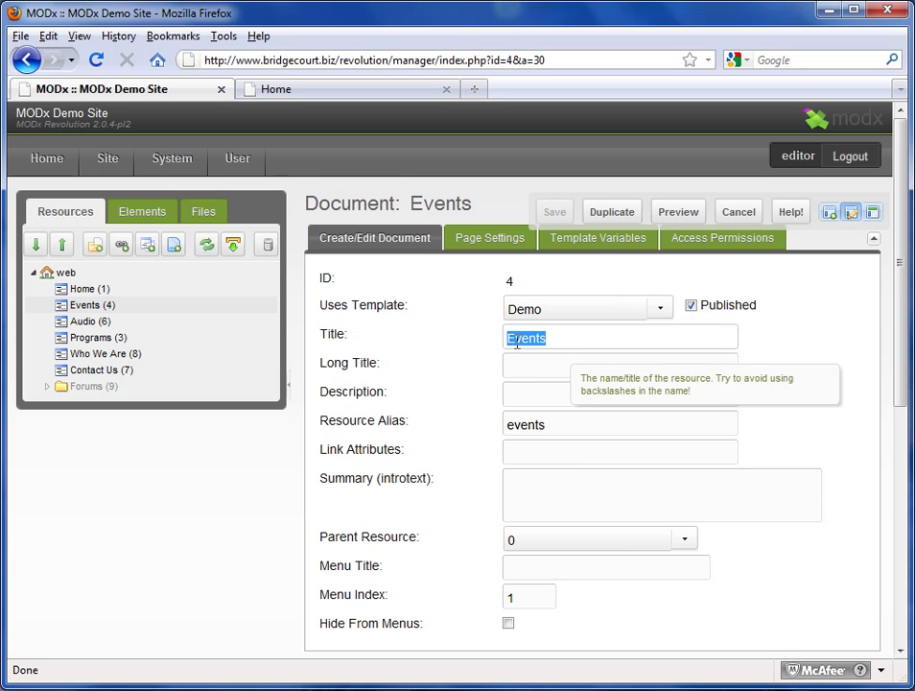
pyautogui.click(566, 341)
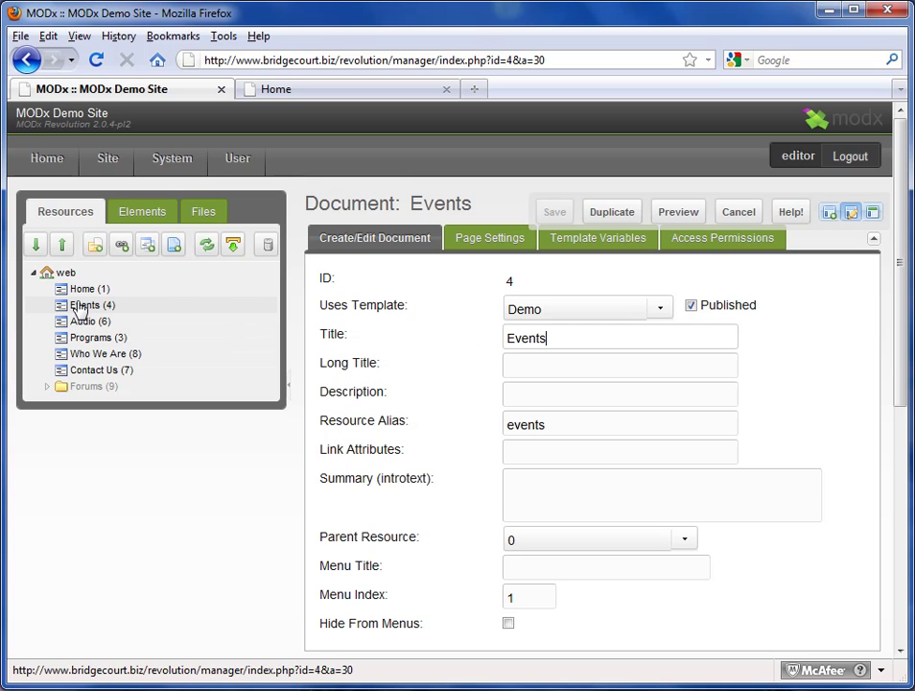
# Step: Glance at the live demo site, then come back and start on the Events Long Title
pyautogui.click(314, 94)
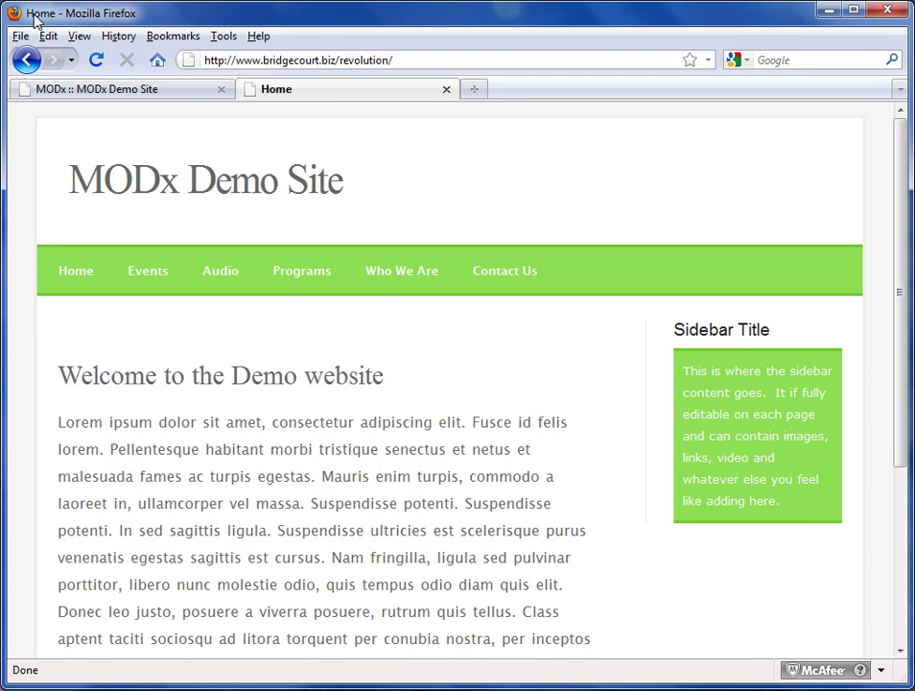
pyautogui.click(156, 93)
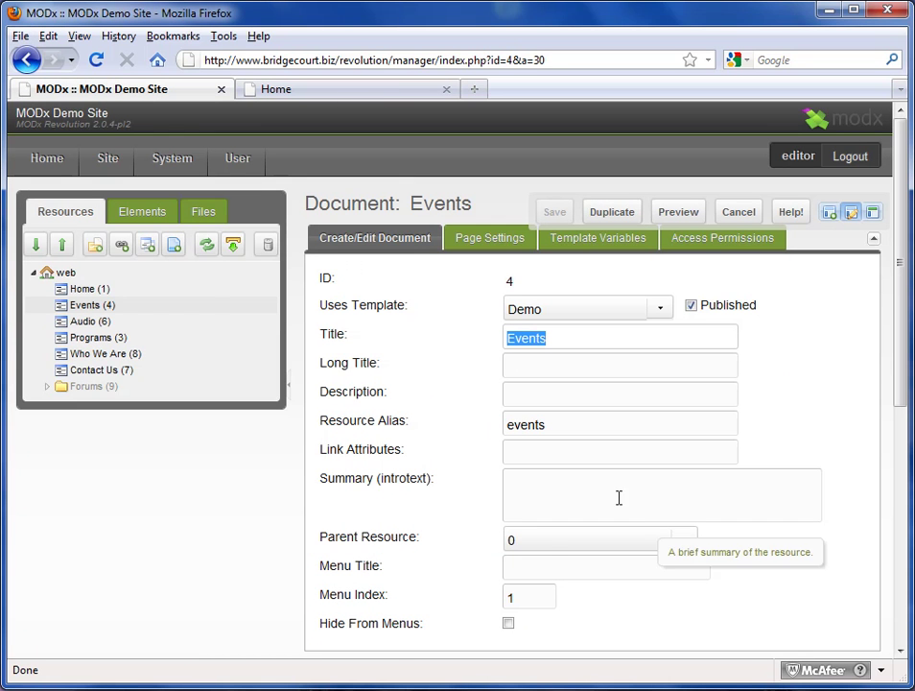
pyautogui.click(535, 363)
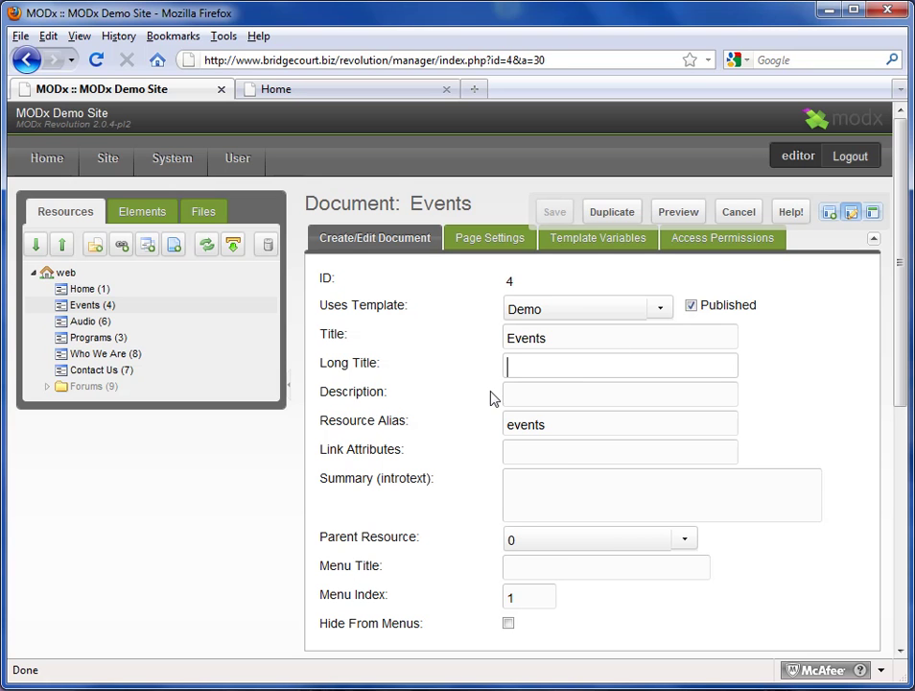
# Step: Complete the Long Title as 'This is the content title' and save the Events resource
pyautogui.moveTo(560, 396)
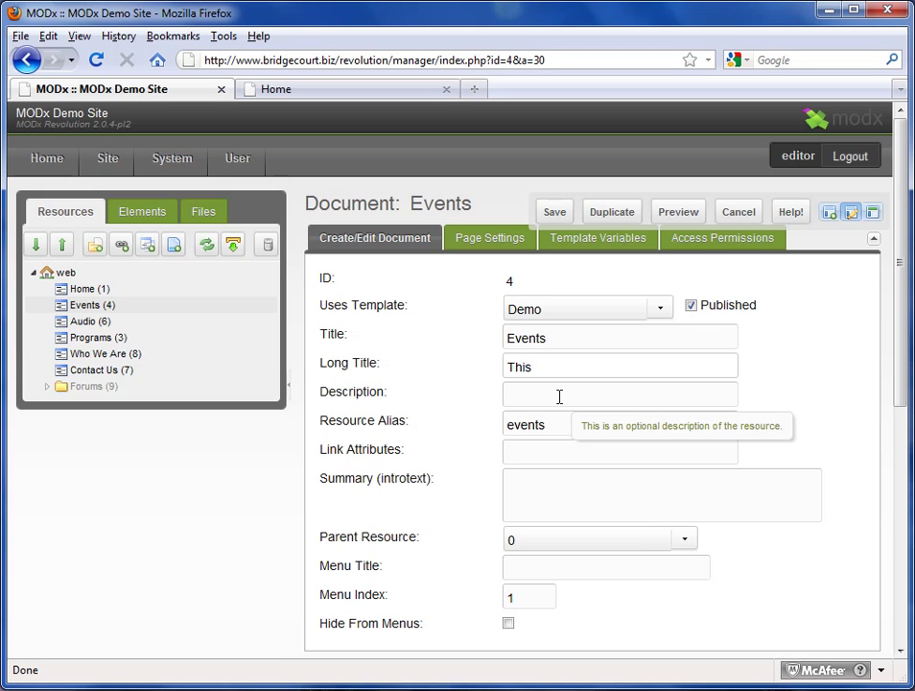
pyautogui.write('is th')
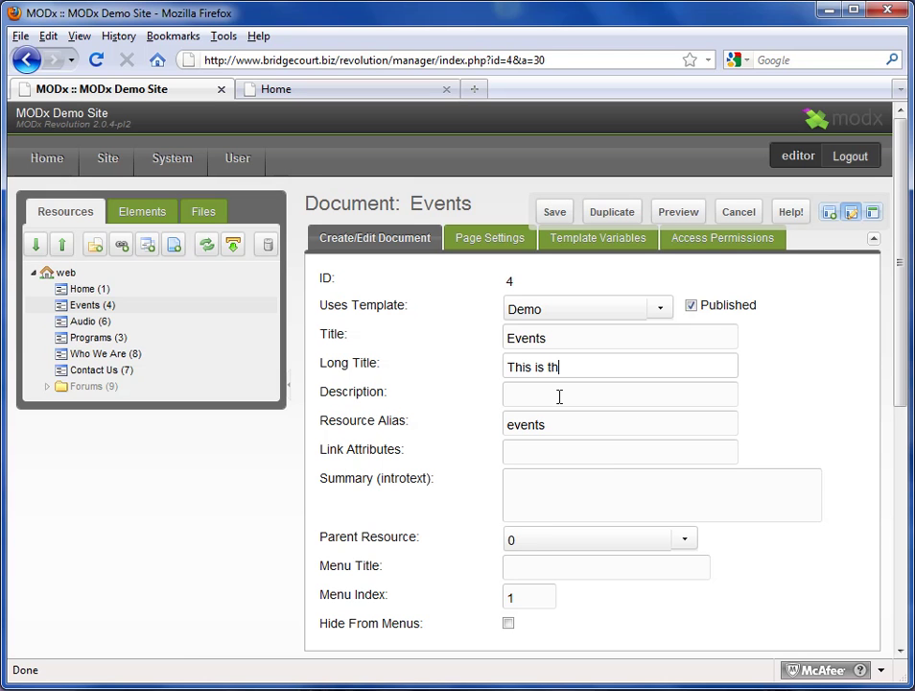
pyautogui.write('e content title')
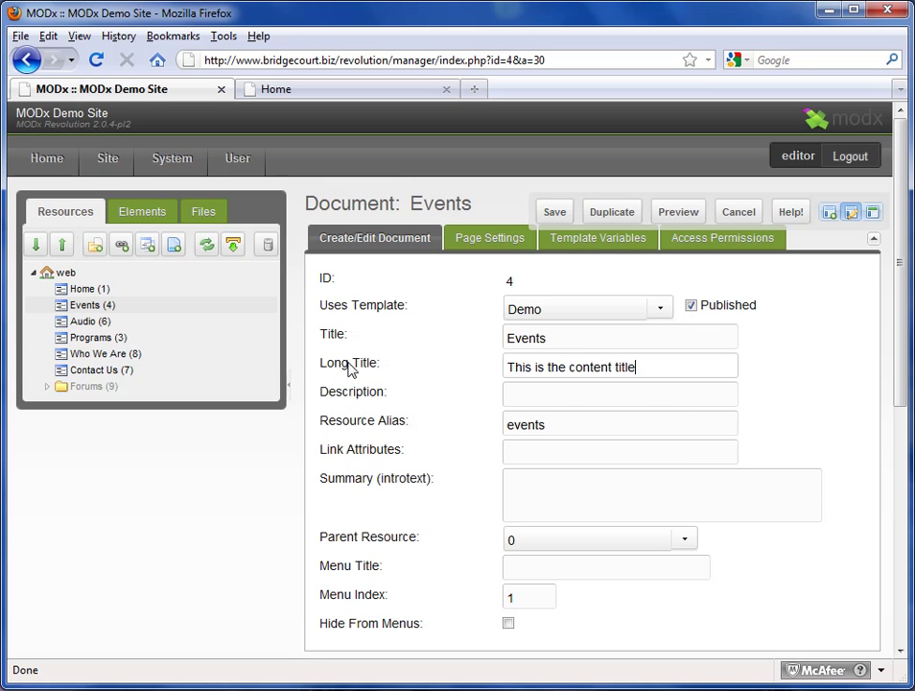
pyautogui.moveTo(568, 375)
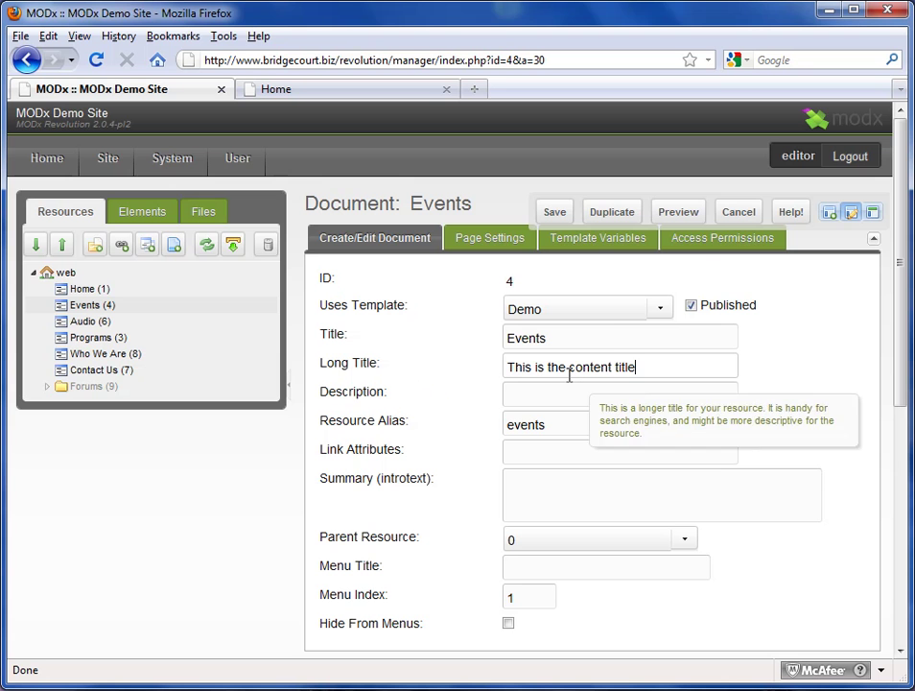
pyautogui.click(557, 216)
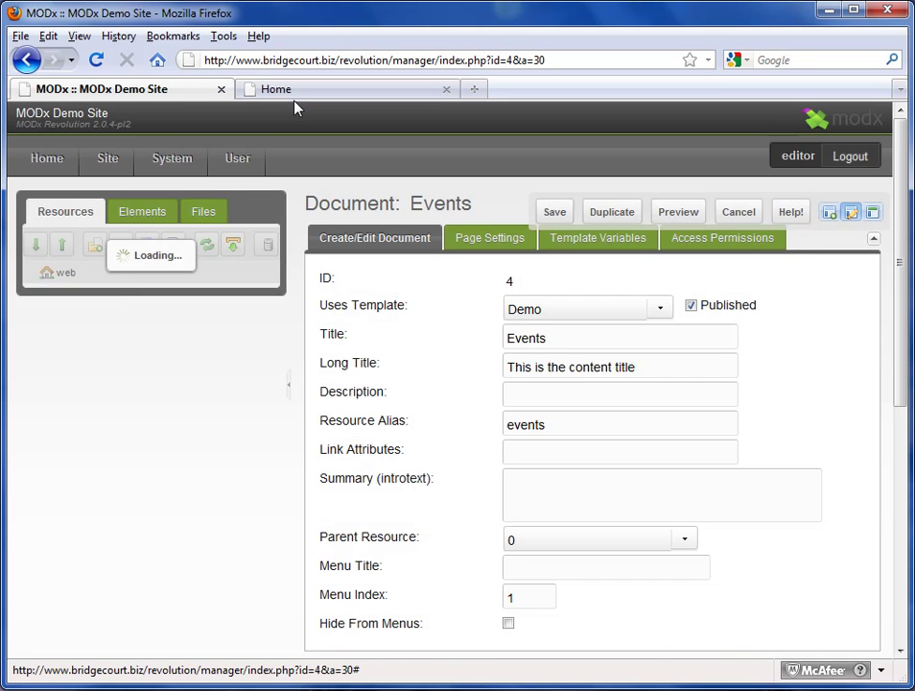
# Step: Load the live Events page from the green site menu and check its 'This is the content title' heading
pyautogui.click(297, 92)
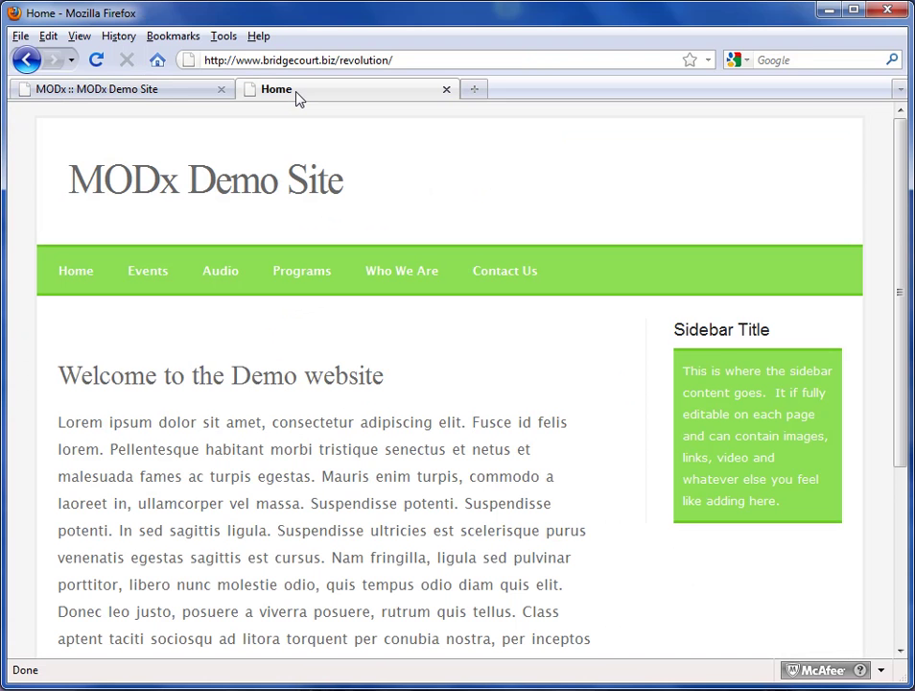
pyautogui.click(150, 273)
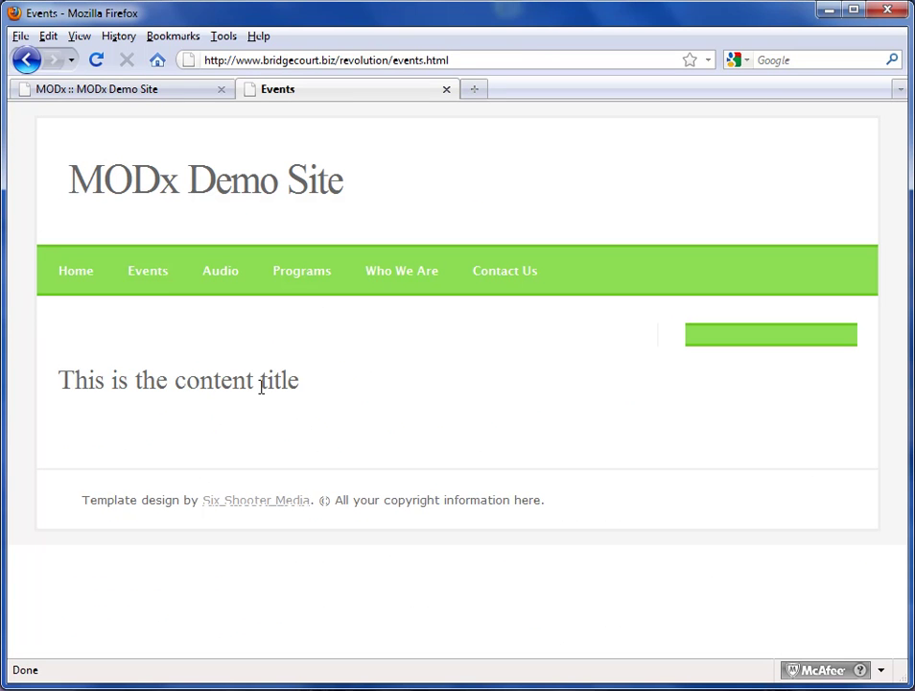
pyautogui.moveTo(64, 380); pyautogui.dragTo(300, 392)
pyautogui.click(320, 398)
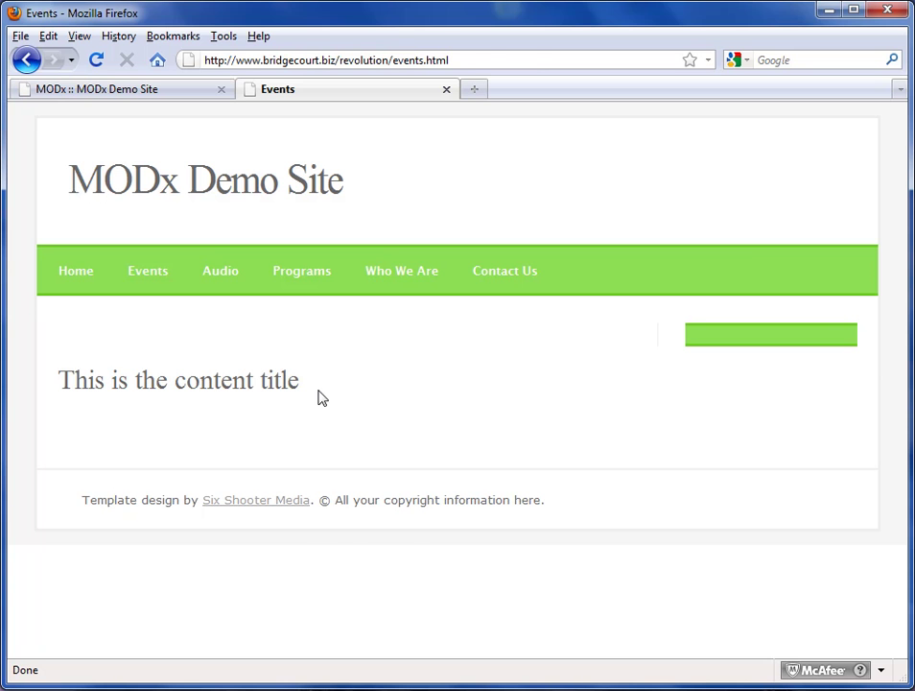
pyautogui.click(135, 91)
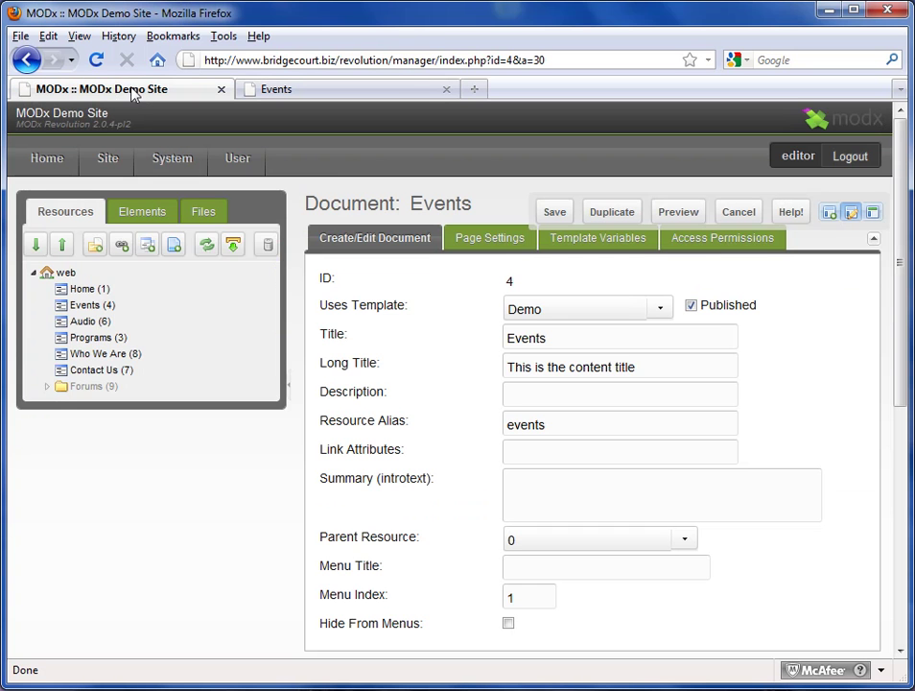
pyautogui.moveTo(489, 454)
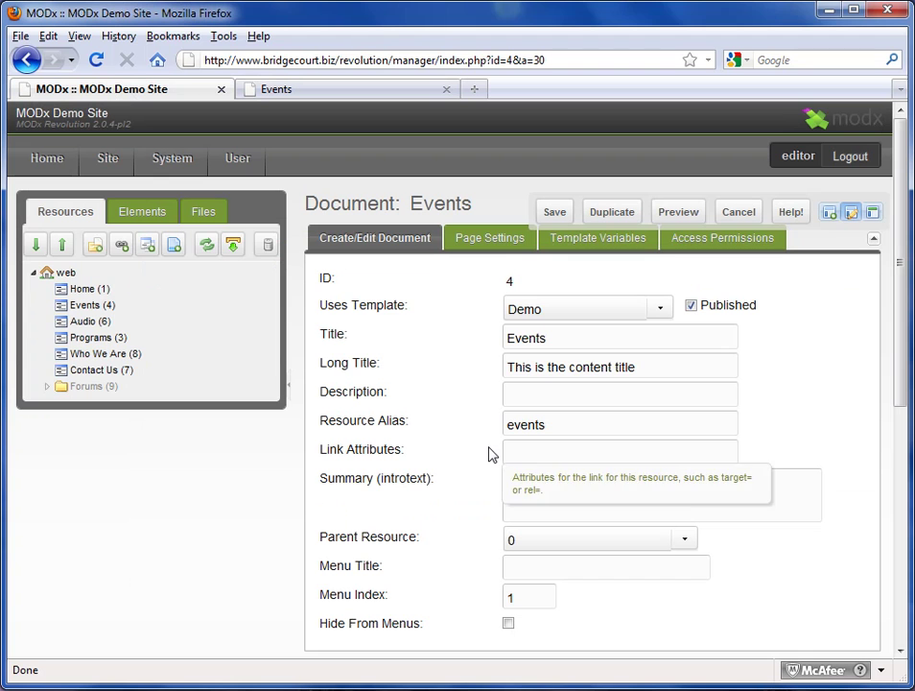
pyautogui.moveTo(515, 326)
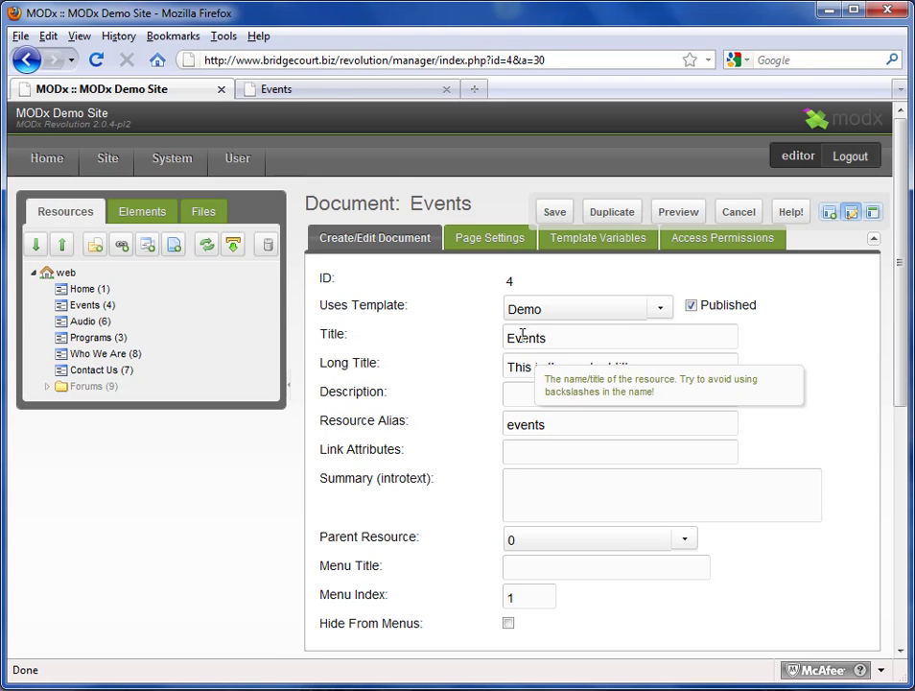
pyautogui.moveTo(523, 371)
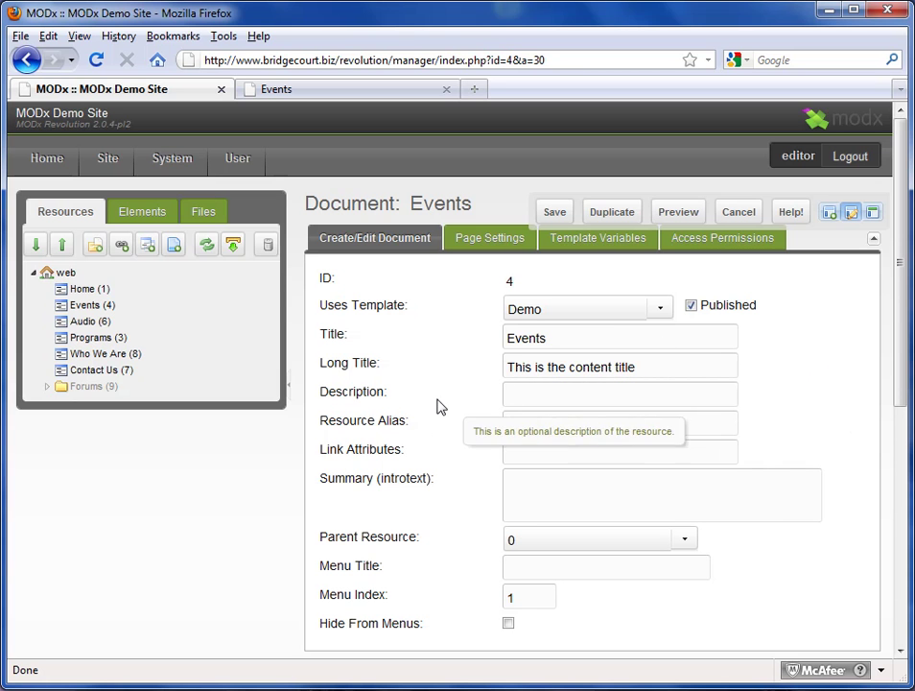
pyautogui.click(576, 424)
pyautogui.write('events')
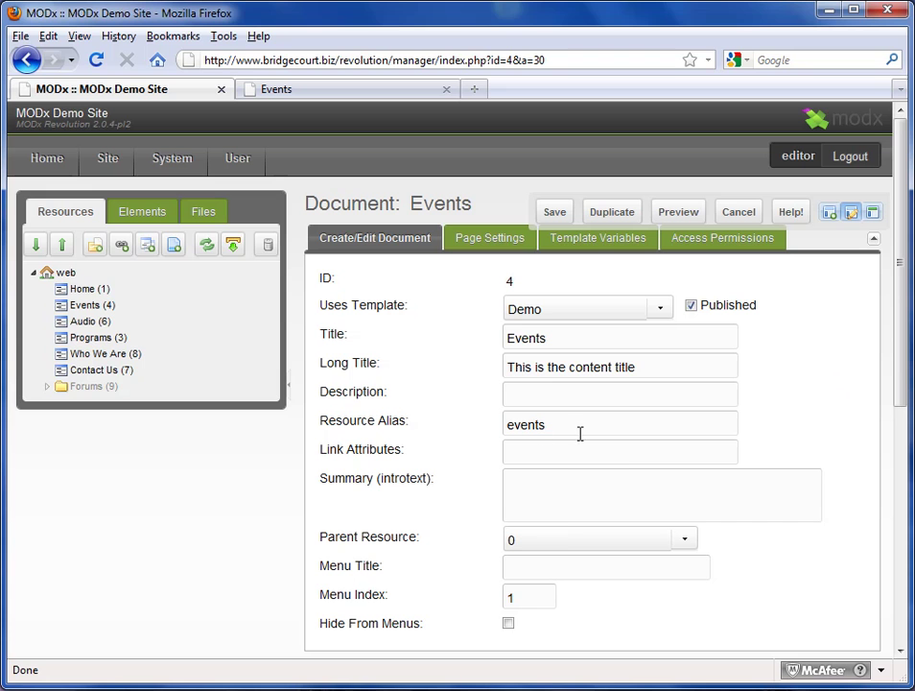
pyautogui.moveTo(596, 430)
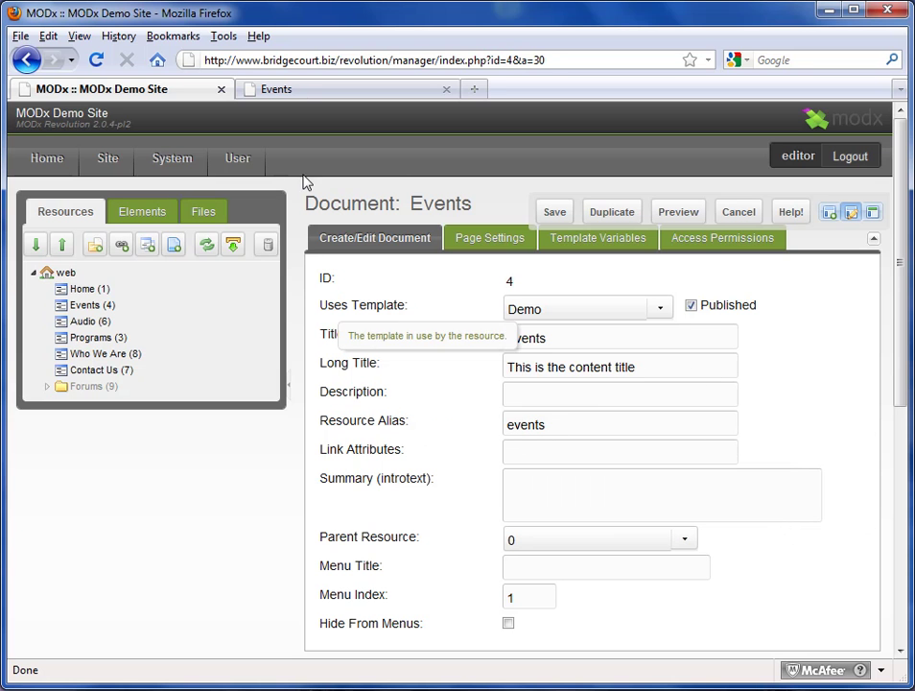
pyautogui.click(291, 88)
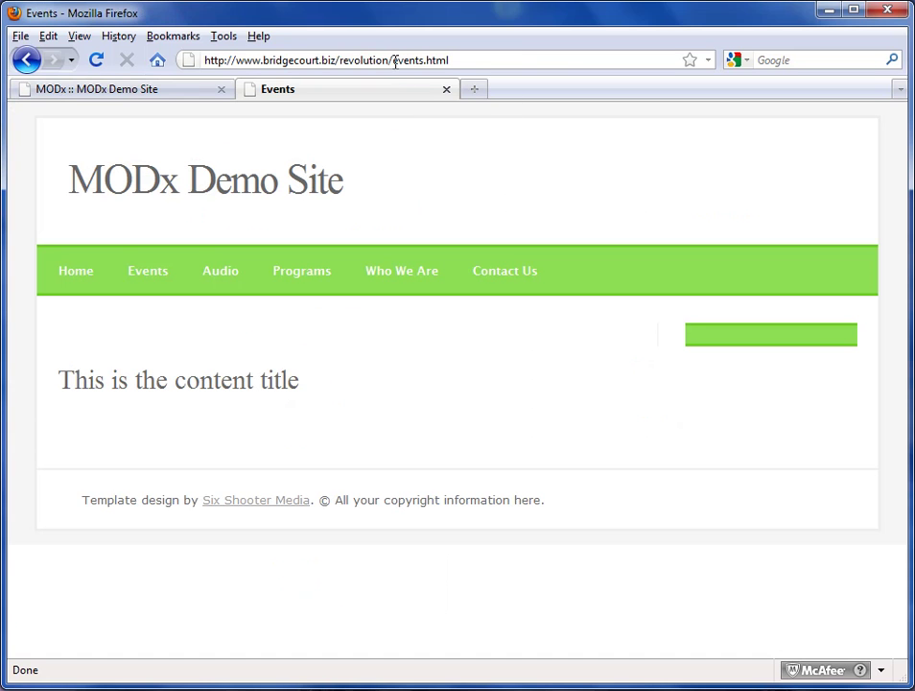
# Step: Confirm the page address ends in events.html, then return to the Events resource editor
pyautogui.moveTo(395, 60); pyautogui.dragTo(458, 62)
pyautogui.click(468, 59)
pyautogui.click(135, 92)
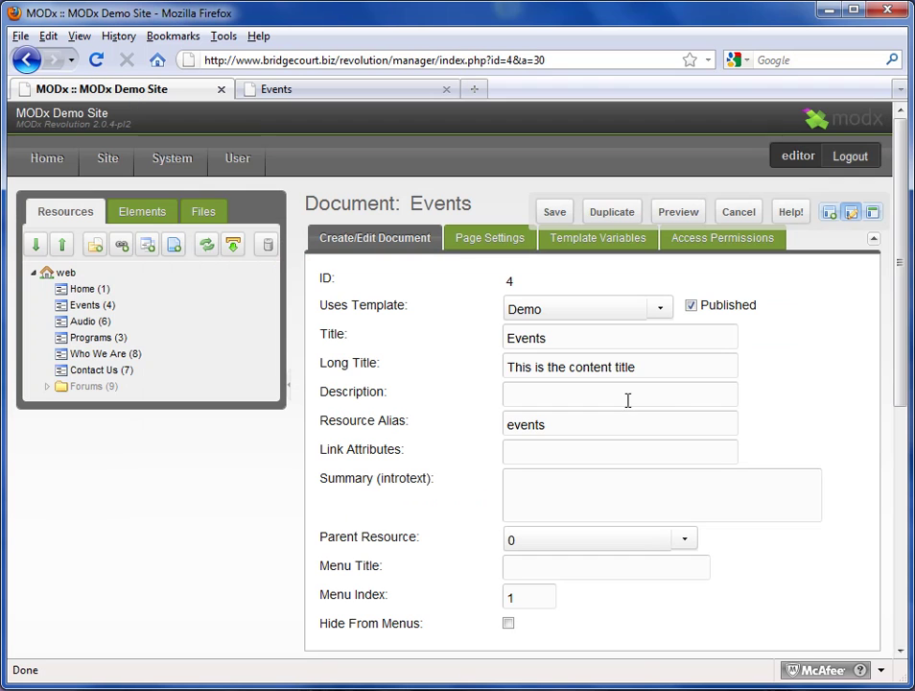
pyautogui.moveTo(404, 431)
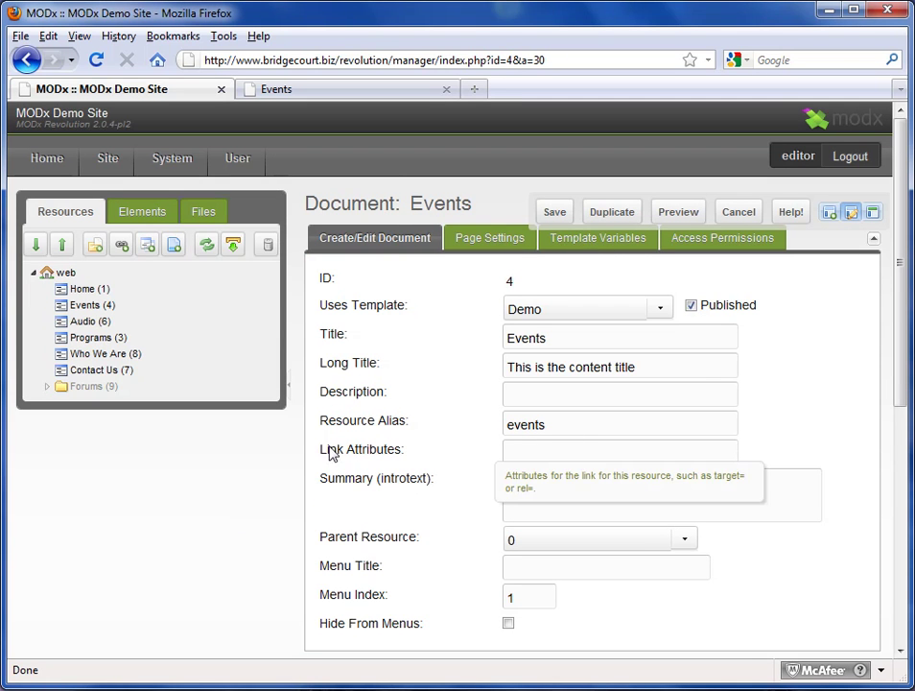
pyautogui.moveTo(419, 477)
pyautogui.moveTo(414, 455)
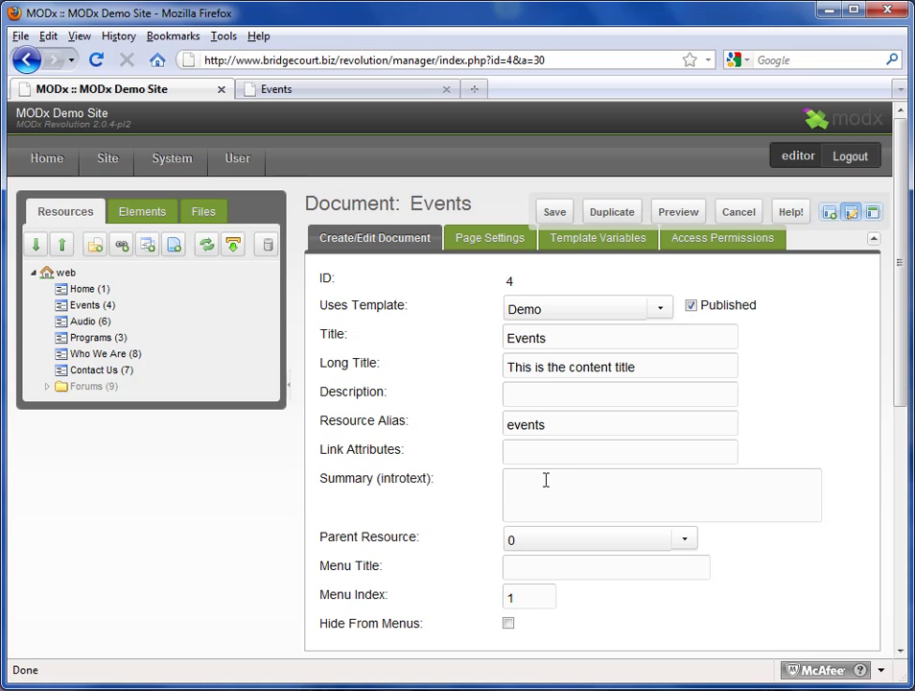
pyautogui.moveTo(315, 477)
pyautogui.click(553, 480)
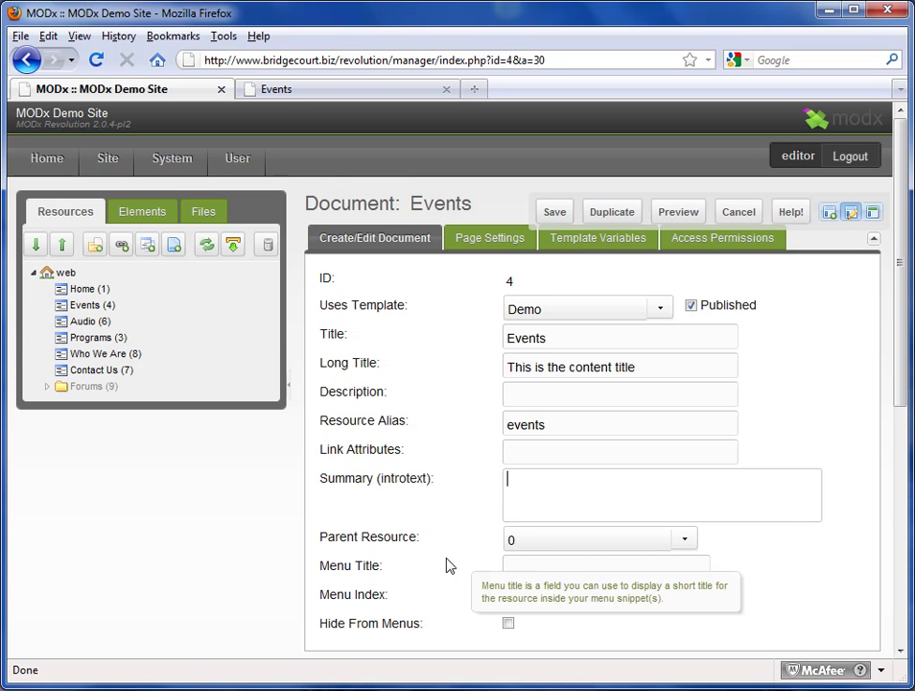
pyautogui.click(287, 91)
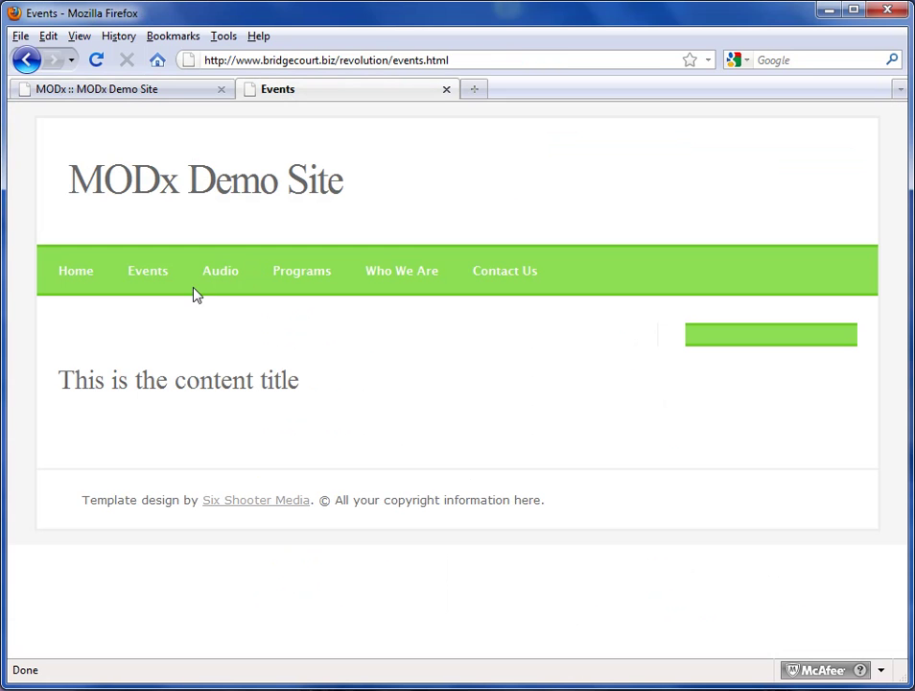
pyautogui.click(131, 94)
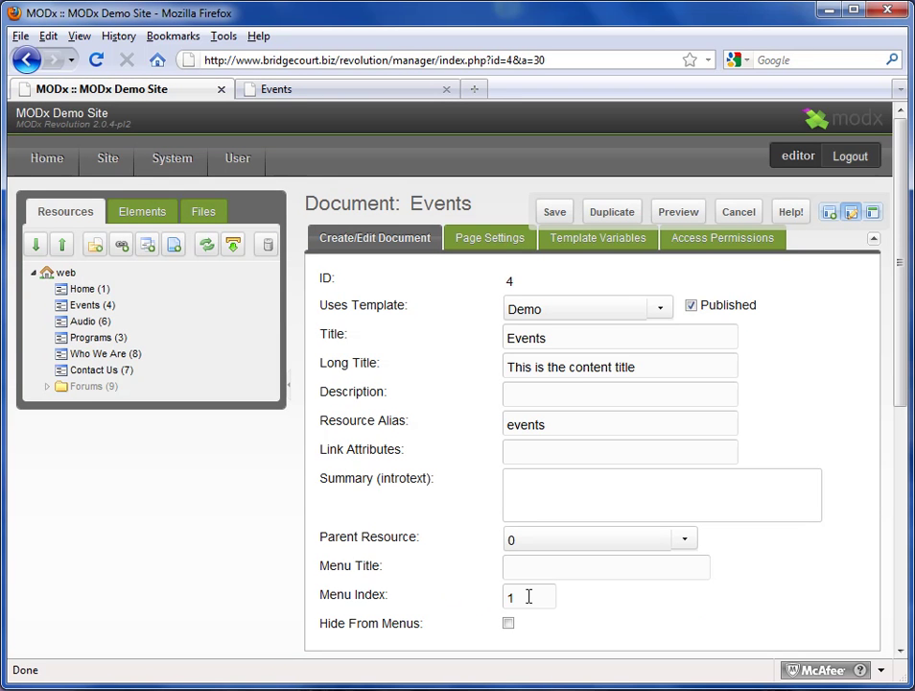